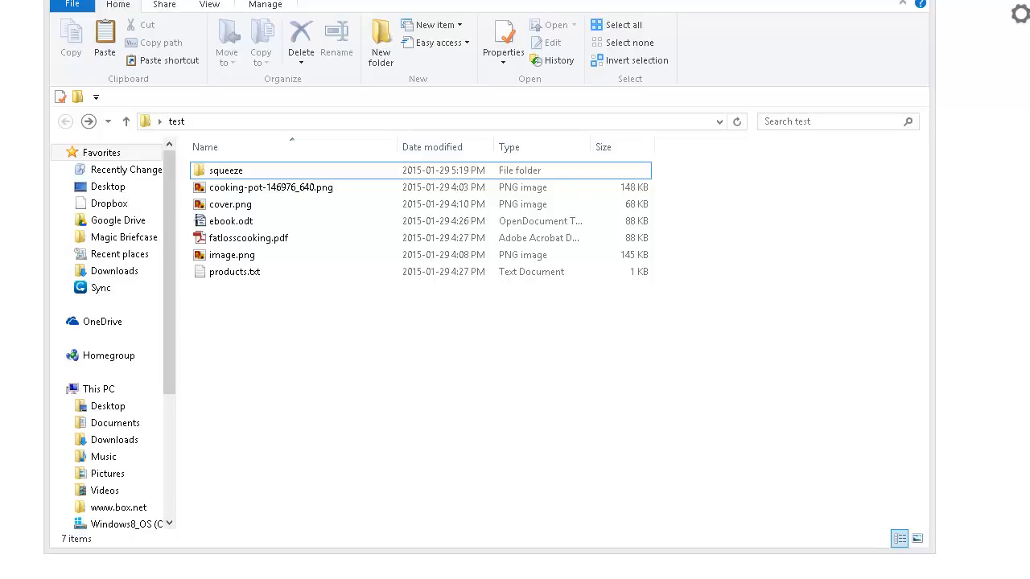
Open optin.html from the squeeze folder in KompoZer and look over the squeeze page template.
{"action": "double_click", "coordinate": [267, 171]}
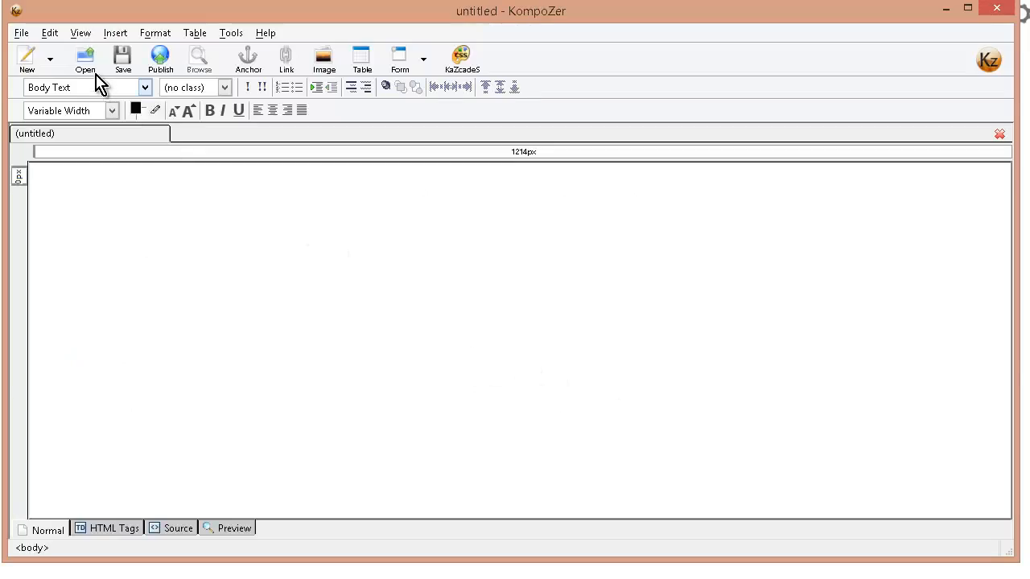
{"action": "left_click", "coordinate": [89, 62]}
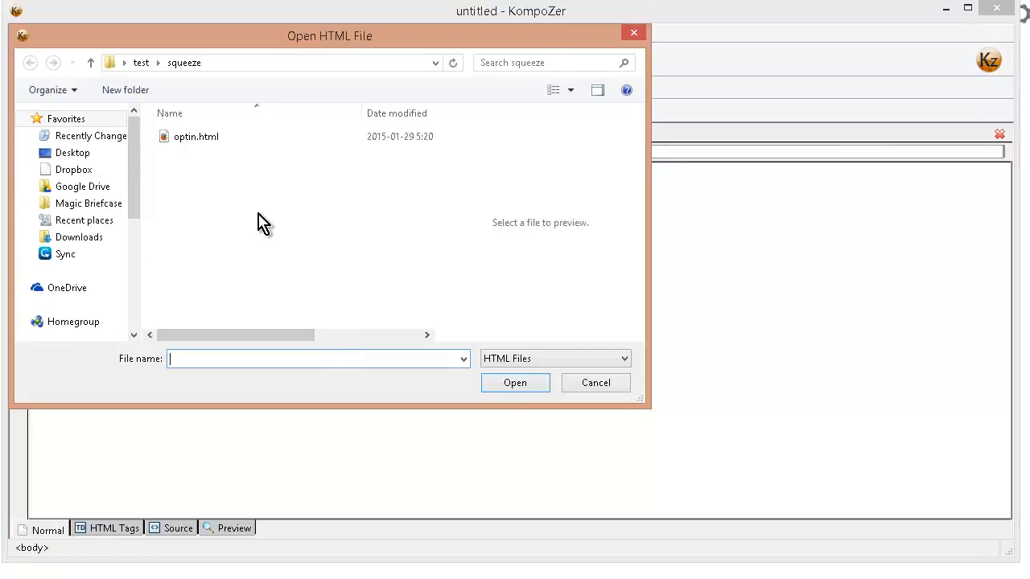
{"action": "left_click", "coordinate": [196, 137]}
{"action": "left_click", "coordinate": [515, 380]}
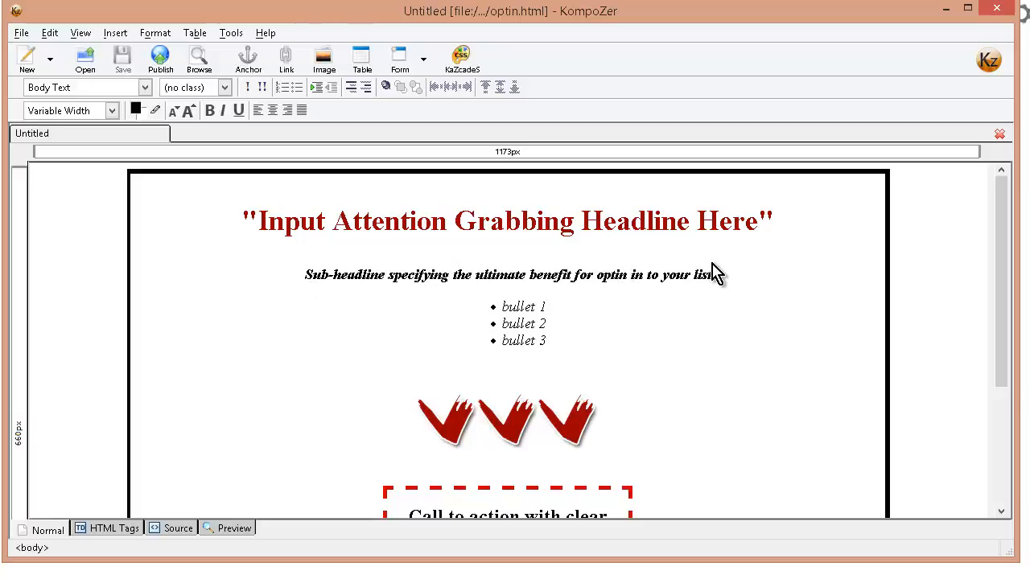
{"action": "scroll", "coordinate": [639, 372], "scroll_direction": "down", "scroll_amount": 4}
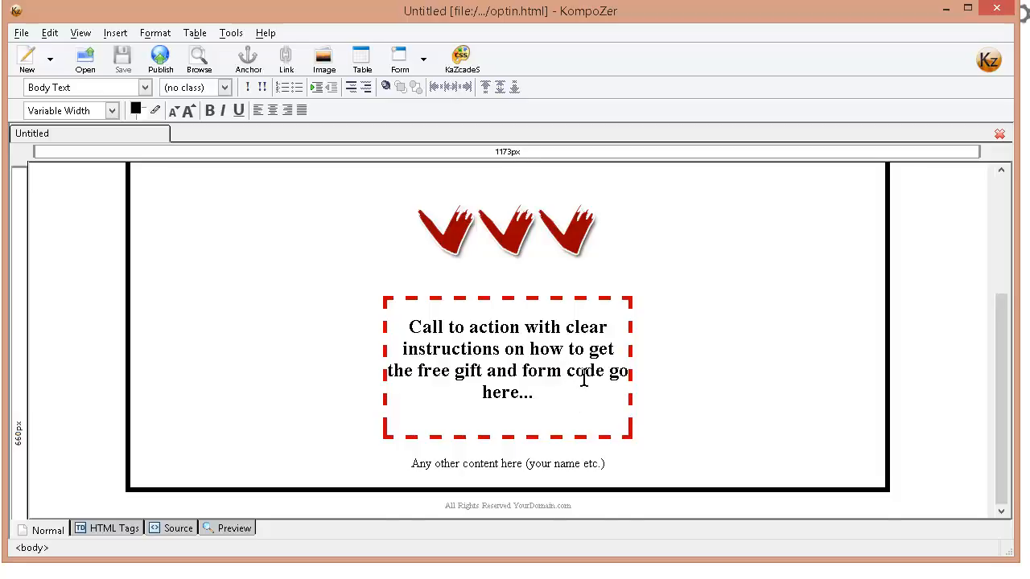
{"action": "scroll", "coordinate": [584, 376], "scroll_direction": "up", "scroll_amount": 4}
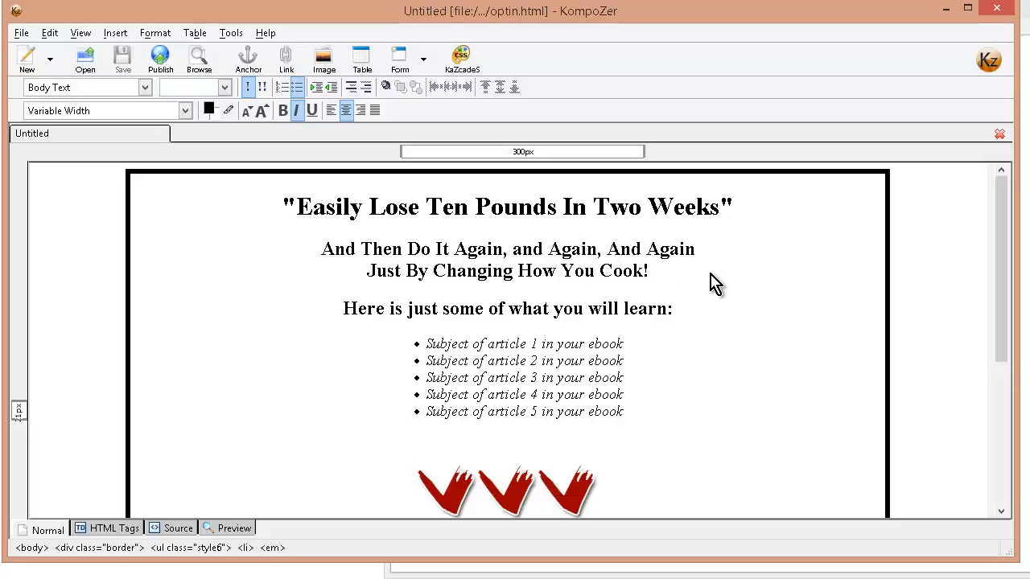
Check the affiliate products in products.txt in Notepad and return to the "Here is just some of what you will learn" heading in KompoZer.
{"action": "key", "text": "alt+Tab"}
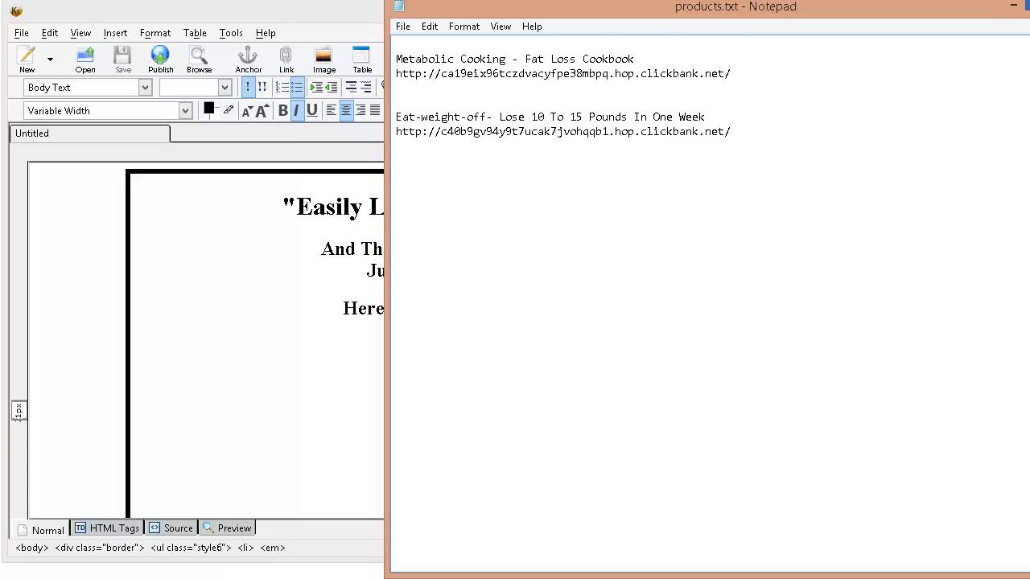
{"action": "left_click", "coordinate": [208, 300]}
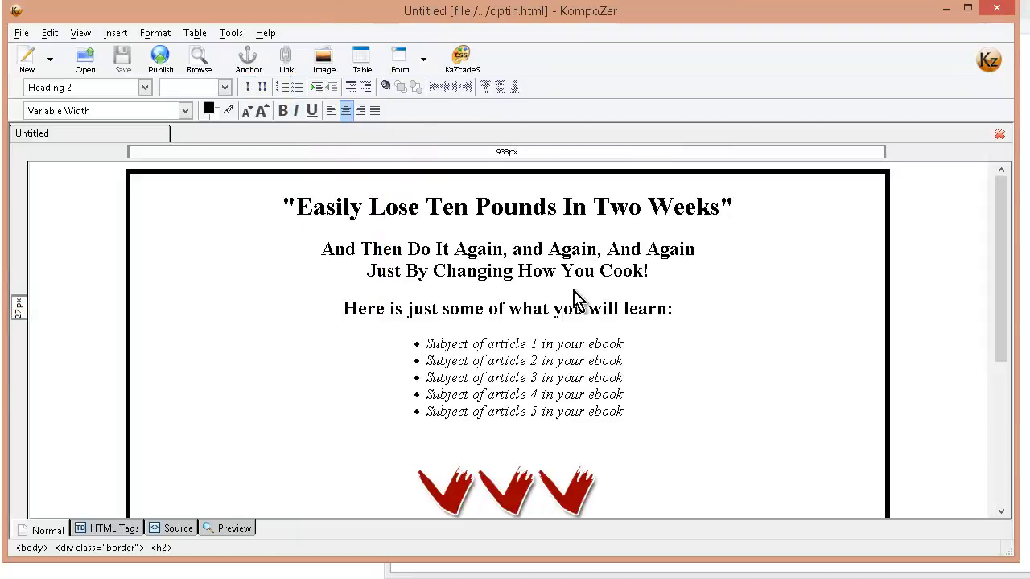
{"action": "key", "text": "Right"}
{"action": "key", "text": "Right"}
{"action": "key", "text": "Right"}
{"action": "key", "text": "Right"}
{"action": "key", "text": "Right"}
{"action": "key", "text": "Right"}
{"action": "key", "text": "Right"}
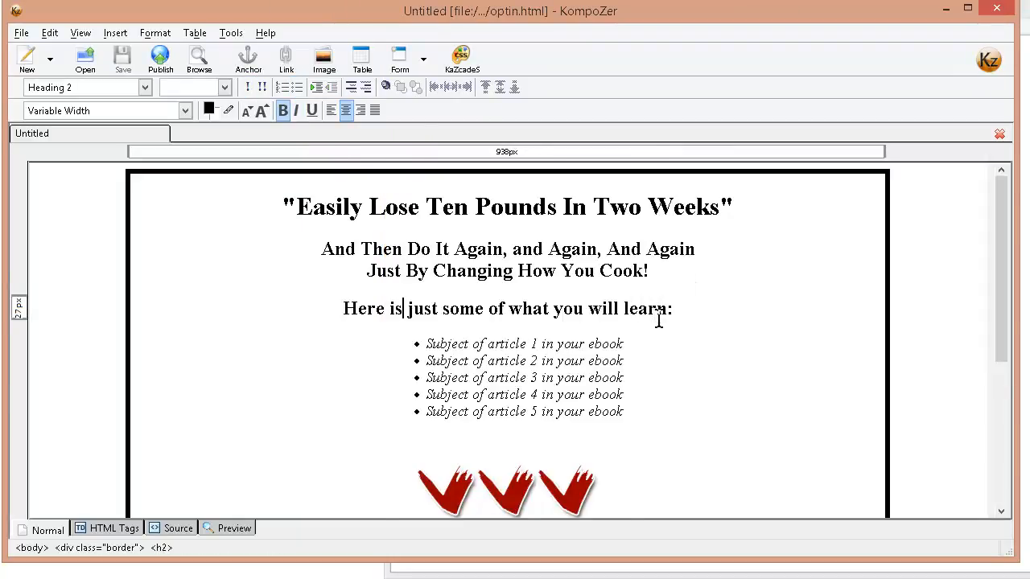
Insert "pm this e-book" before the colon of the heading "Here is just some of what you will learn:".
{"action": "scroll", "coordinate": [658, 319], "scroll_direction": "down", "scroll_amount": 1}
{"action": "left_click_drag", "start_coordinate": [666, 263], "coordinate": [675, 263]}
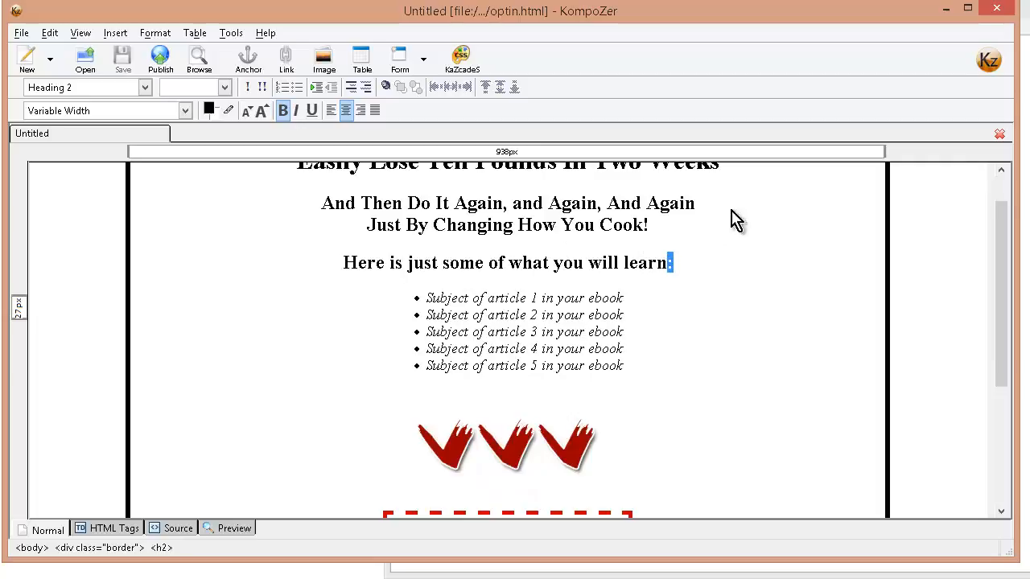
{"action": "key", "text": "Right"}
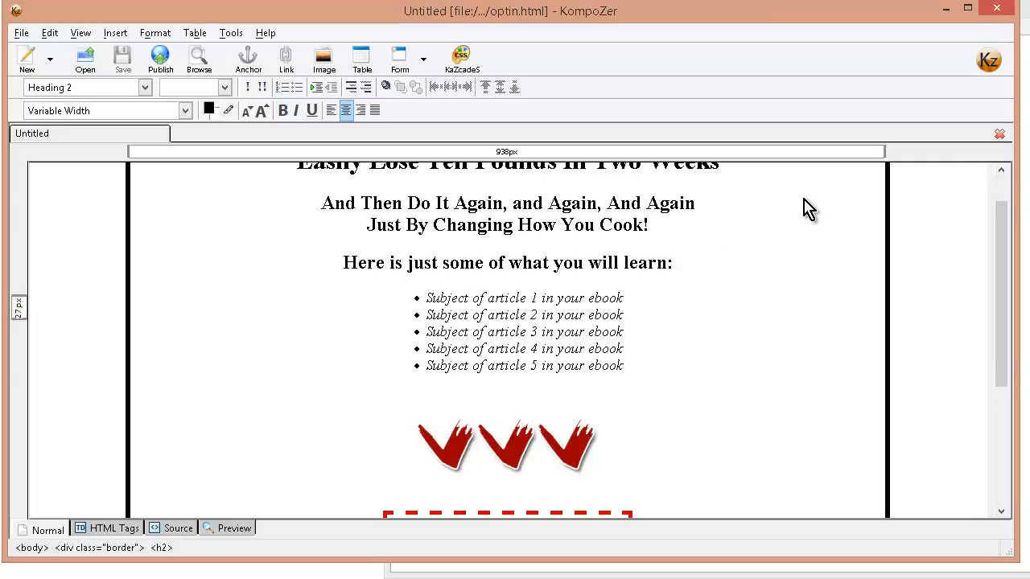
{"action": "key", "text": "Left"}
{"action": "type", "text": "pm "}
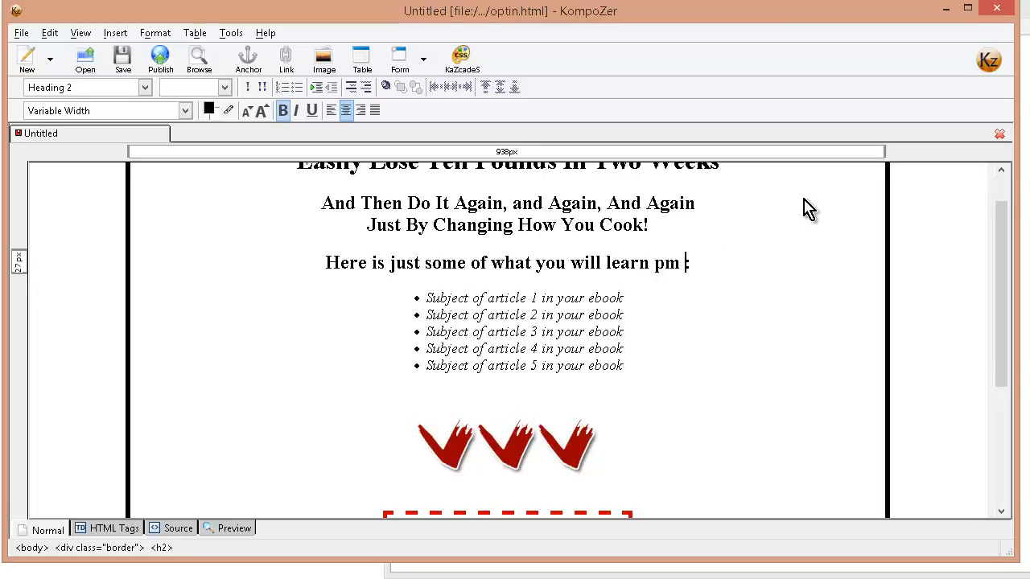
{"action": "type", "text": "y"}
{"action": "key", "text": "BackSpace"}
{"action": "type", "text": "t"}
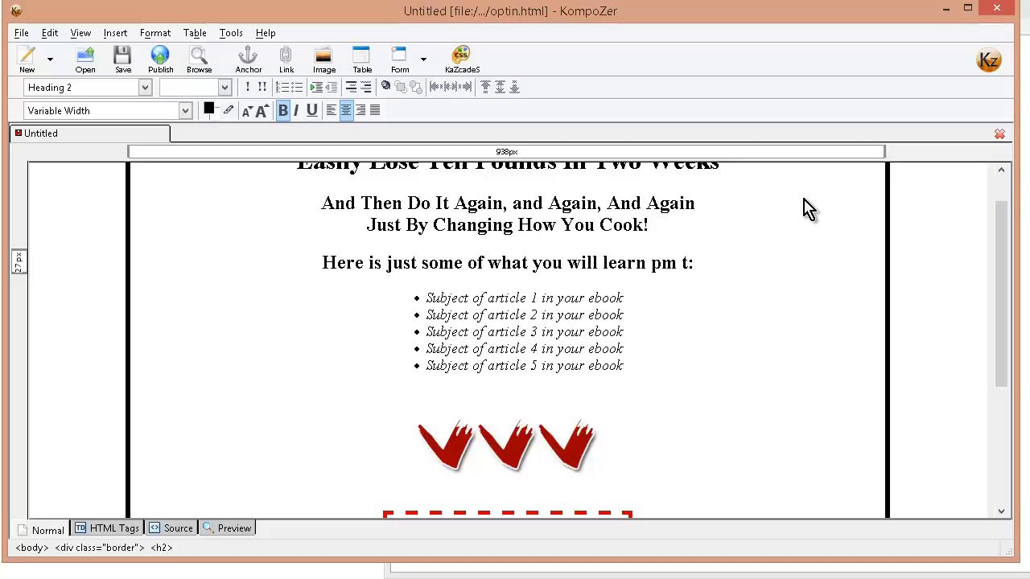
{"action": "type", "text": "his e"}
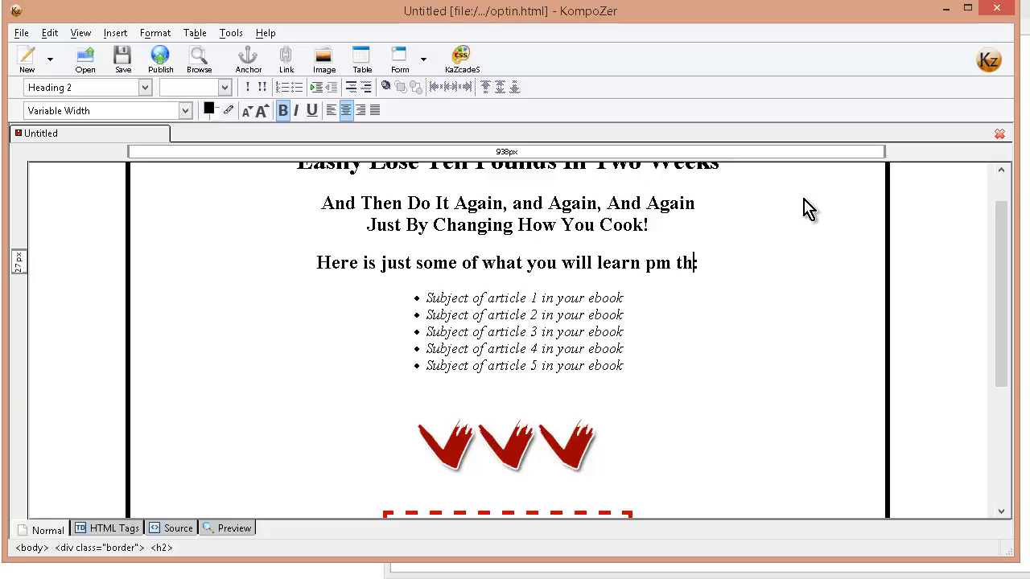
{"action": "type", "text": "-"}
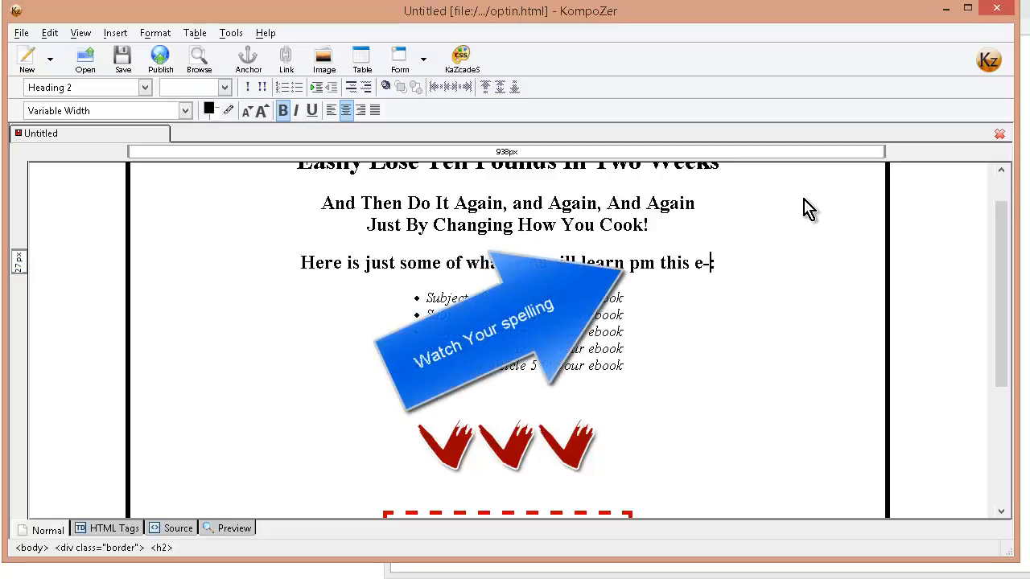
{"action": "type", "text": "book"}
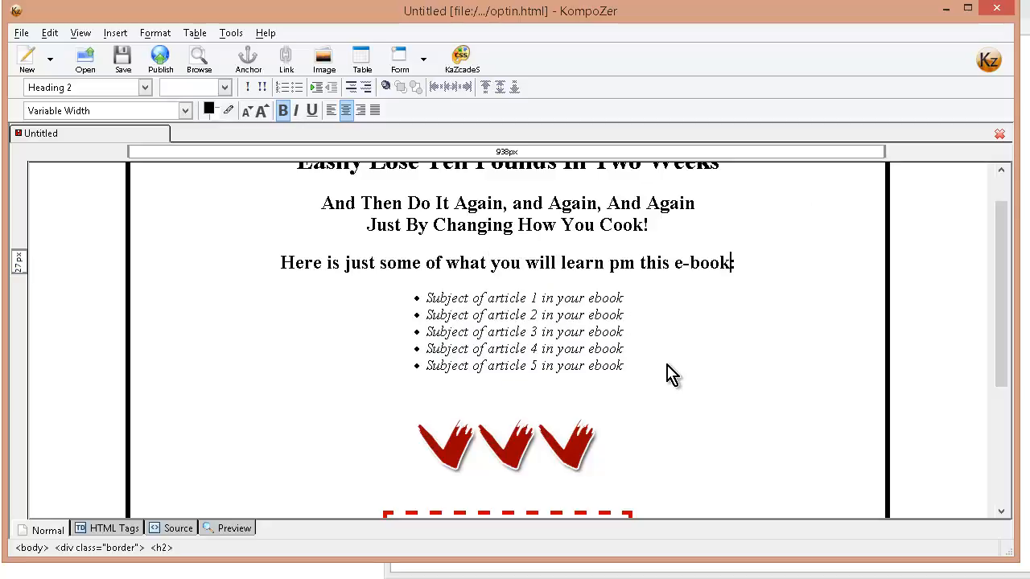
Replace the call-to-action placeholder in the dashed box with "Enter Your Name and Email Below To Have This Ebook E-mailed To You Right Now!".
{"action": "left_click", "coordinate": [519, 396]}
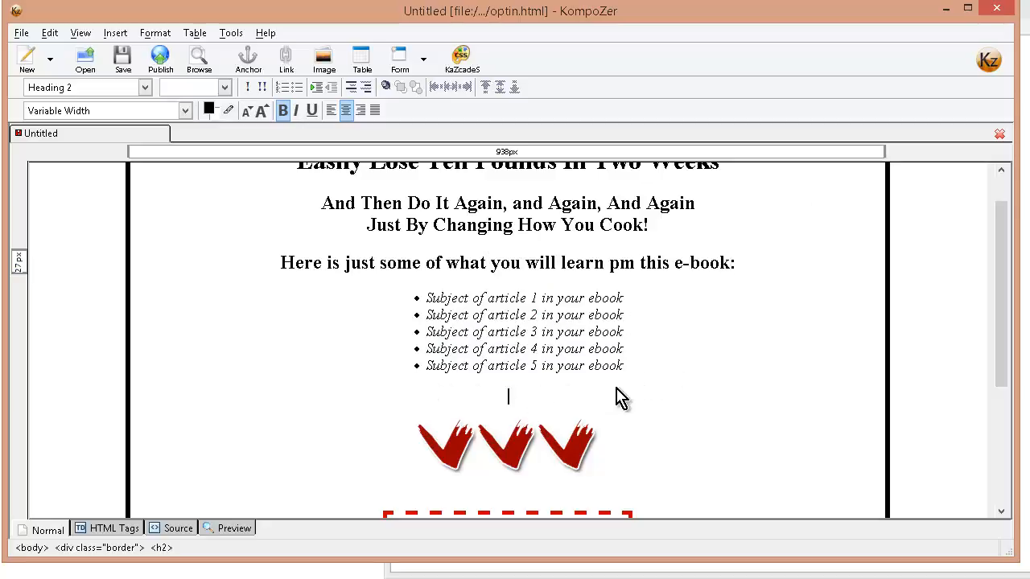
{"action": "scroll", "coordinate": [680, 374], "scroll_direction": "down", "scroll_amount": 1}
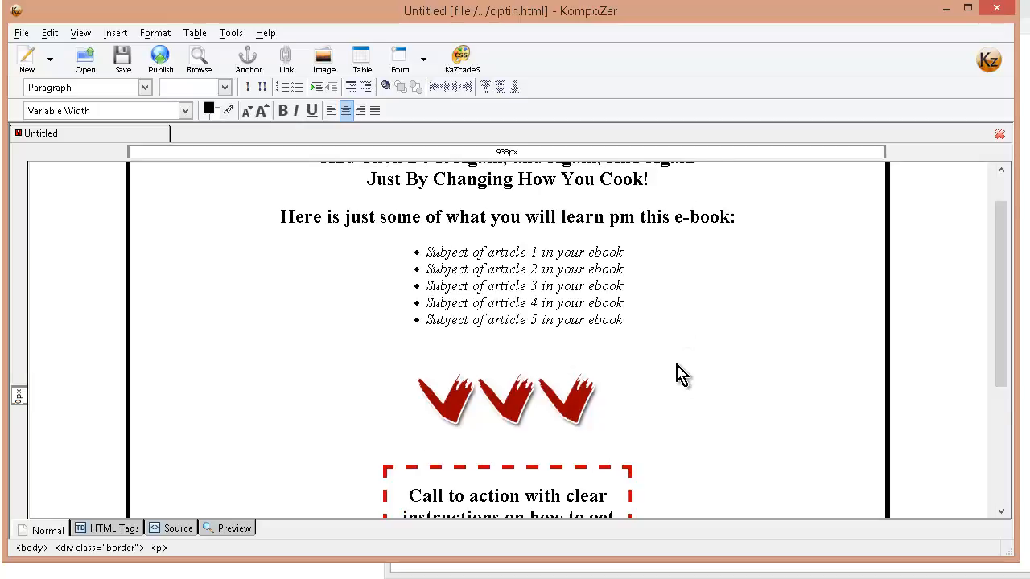
{"action": "scroll", "coordinate": [633, 265], "scroll_direction": "down", "scroll_amount": 4}
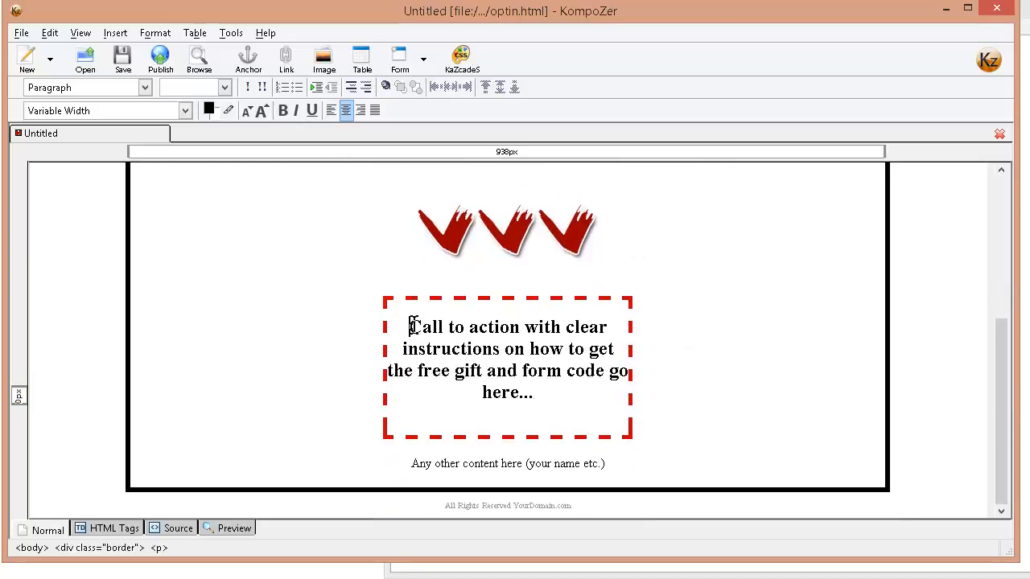
{"action": "left_click_drag", "start_coordinate": [409, 326], "coordinate": [543, 389]}
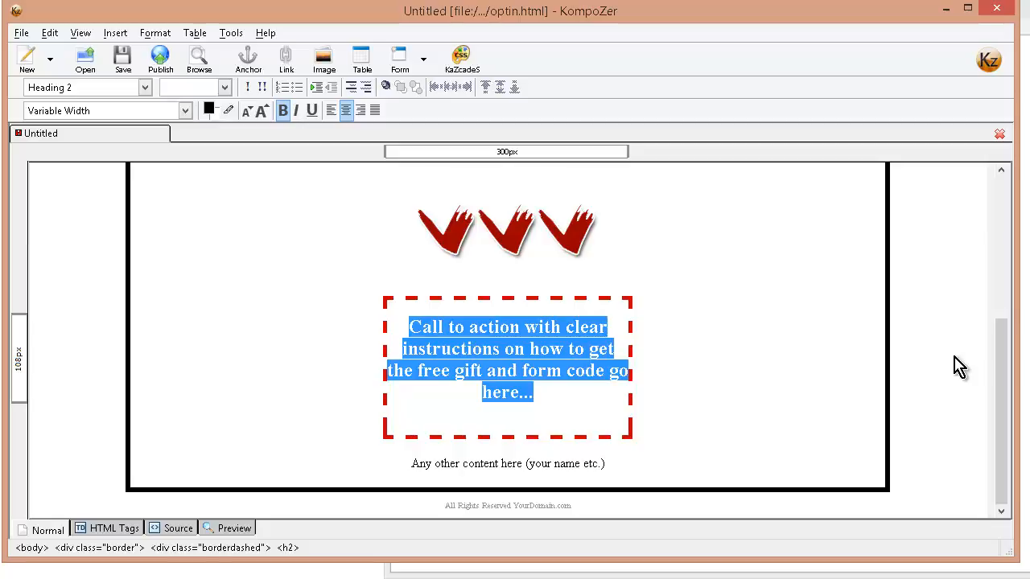
{"action": "type", "text": "Enter Your Name and Emil Below To Have This Ebook E-mailed To You Right Now!"}
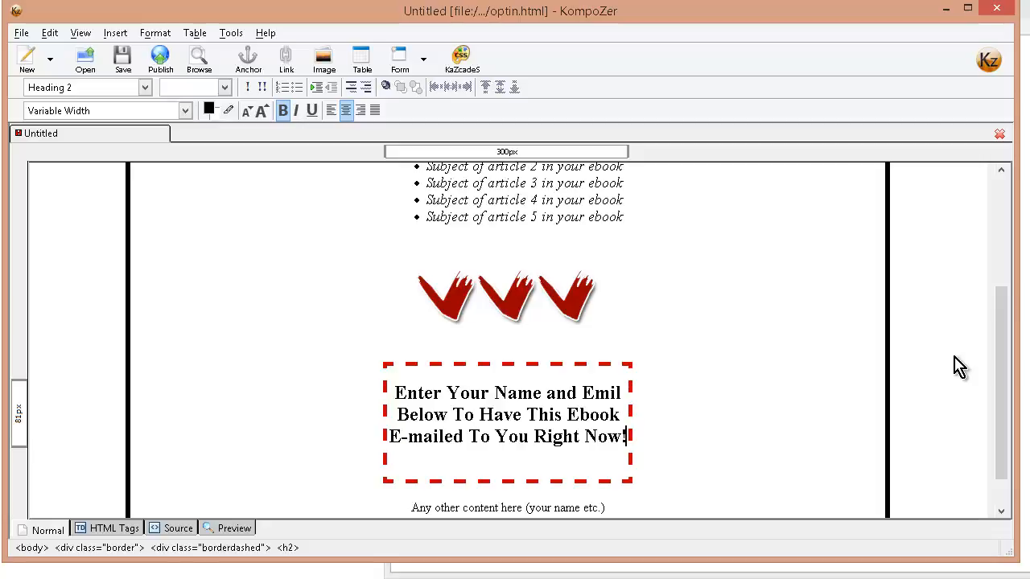
{"action": "key", "text": "Up"}
{"action": "key", "text": "Left"}
{"action": "key", "text": "Left"}
{"action": "type", "text": "a"}
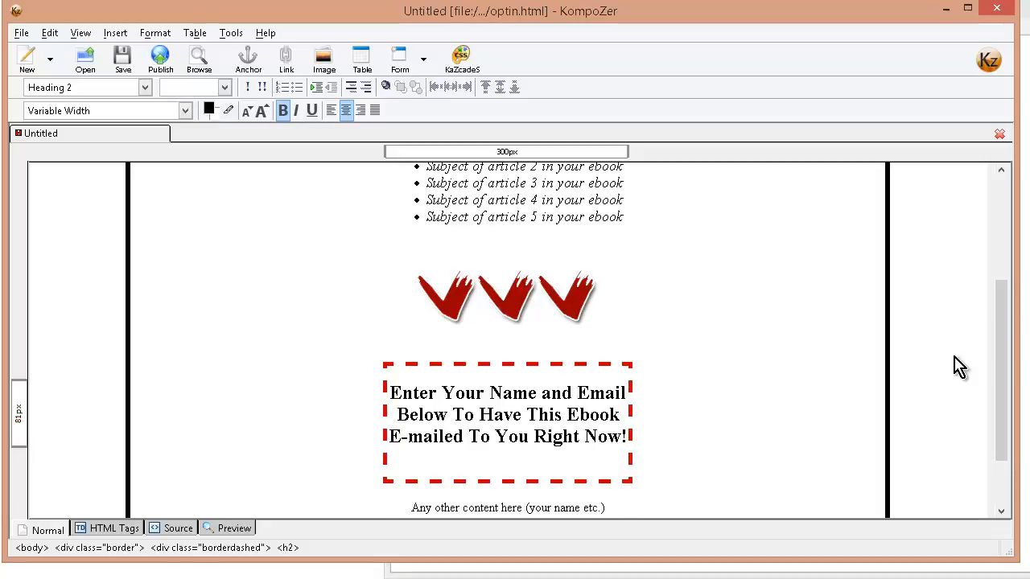
{"action": "key", "text": "Return"}
{"action": "key", "text": "Return"}
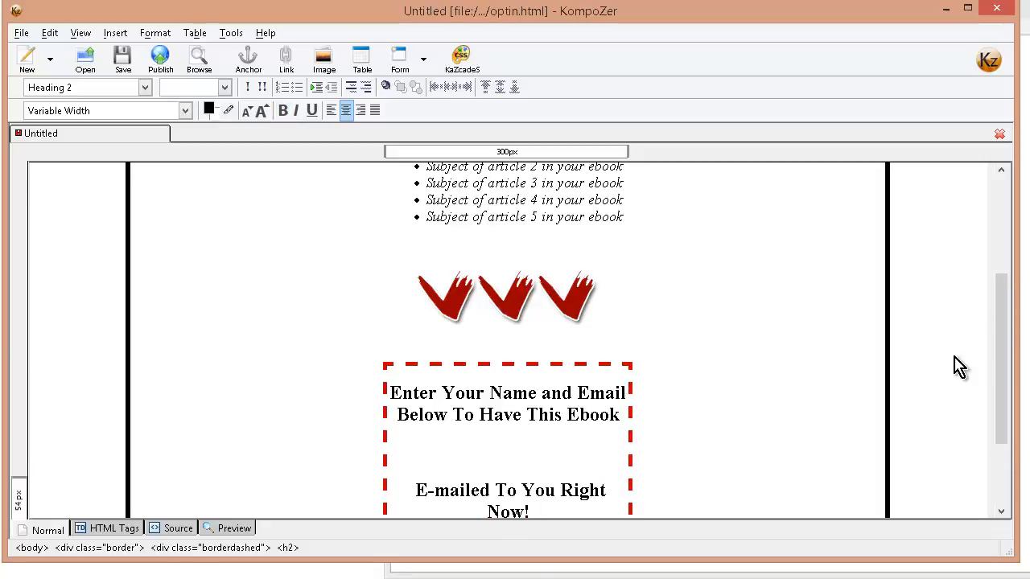
{"action": "key", "text": "BackSpace"}
{"action": "key", "text": "BackSpace"}
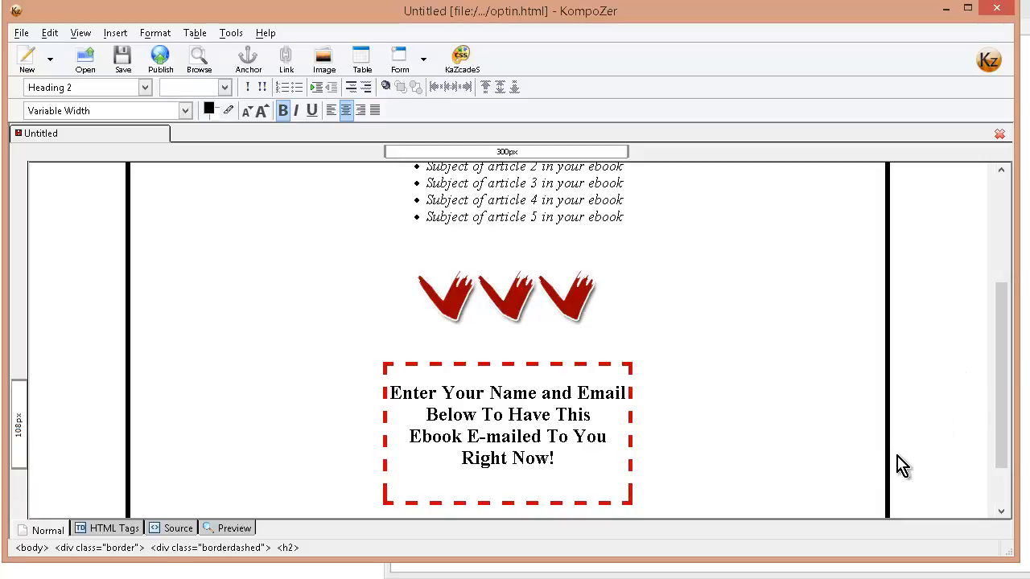
Add a "form code" placeholder line below the call-to-action text inside the dashed box.
{"action": "key", "text": "ctrl+End"}
{"action": "key", "text": "Return"}
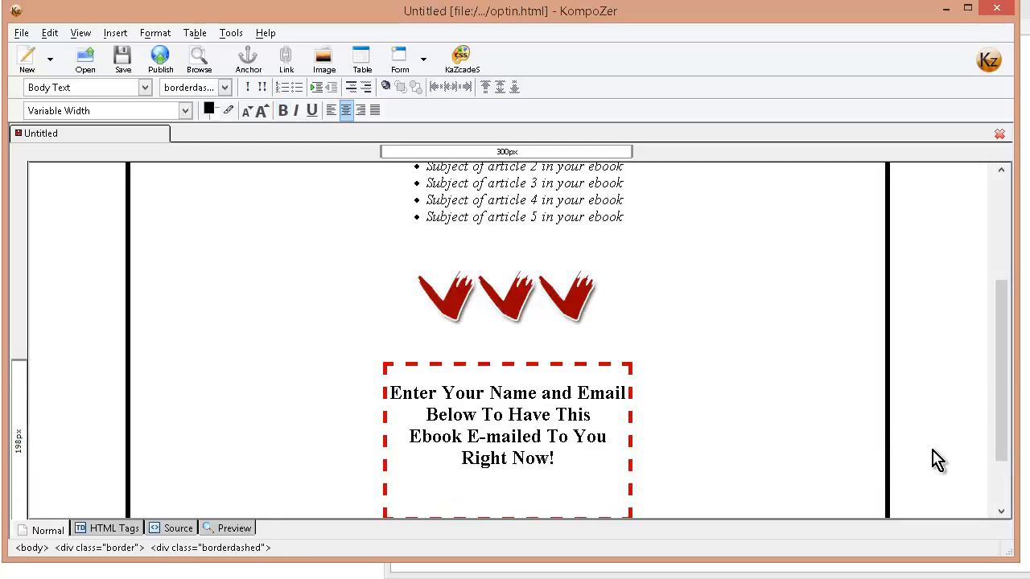
{"action": "type", "text": "form"}
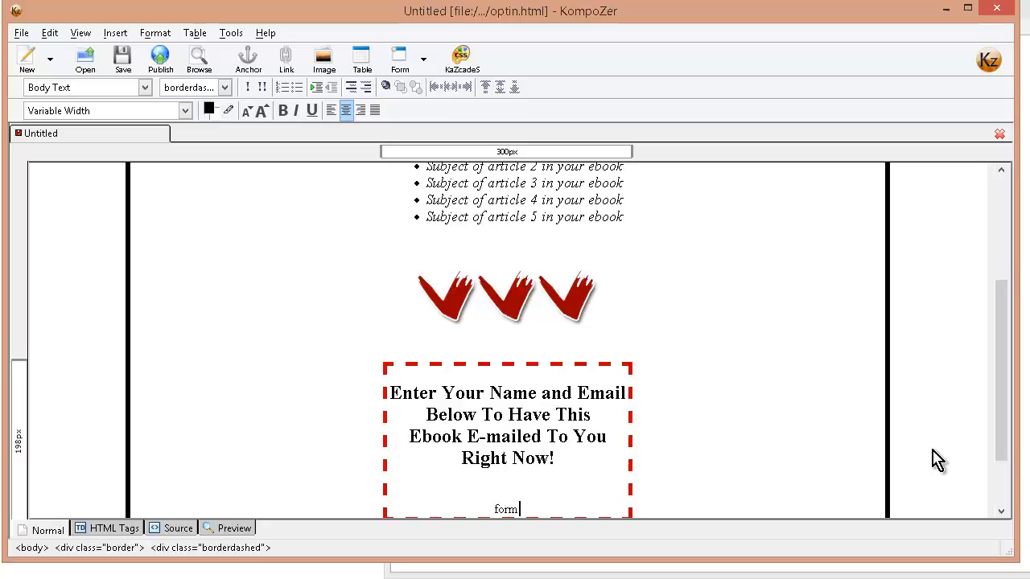
{"action": "type", "text": " code"}
Replace "Any other content here" with "This information is completely free. You will be emailed a confirmation. Click the link in the confirmation to receive your free e-book".
{"action": "scroll", "coordinate": [937, 460], "scroll_direction": "up", "scroll_amount": 2}
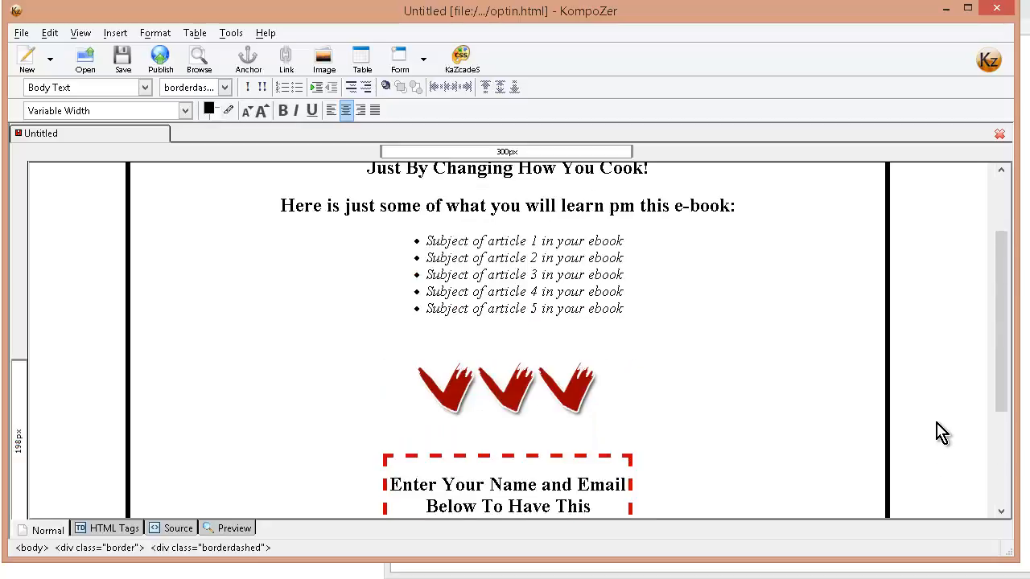
{"action": "scroll", "coordinate": [937, 432], "scroll_direction": "down", "scroll_amount": 4}
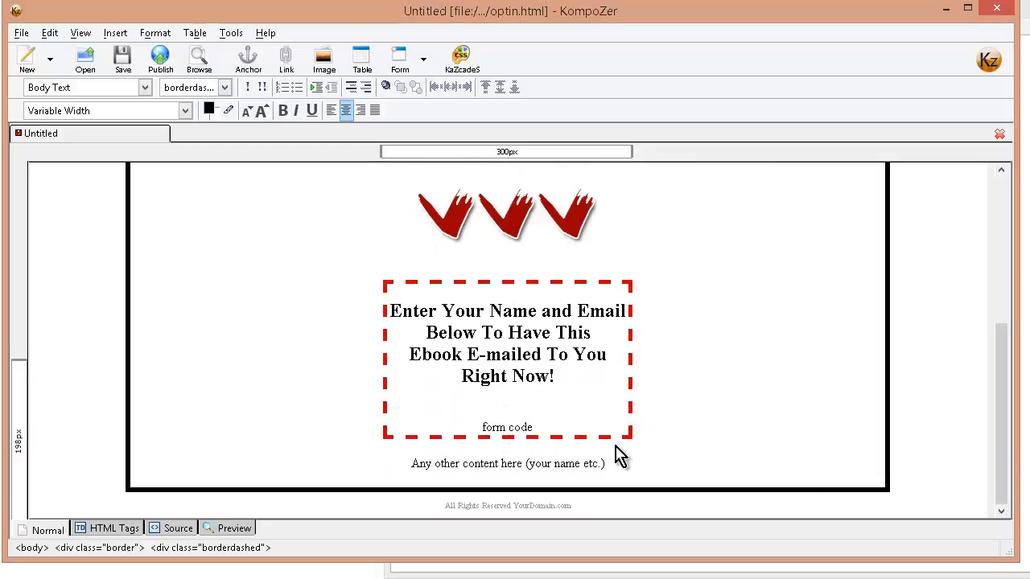
{"action": "triple_click", "coordinate": [435, 464]}
{"action": "type", "text": "This information is completely free. You will be emailed a confirmation. Click the link in the confirmation to receive your free e-book"}
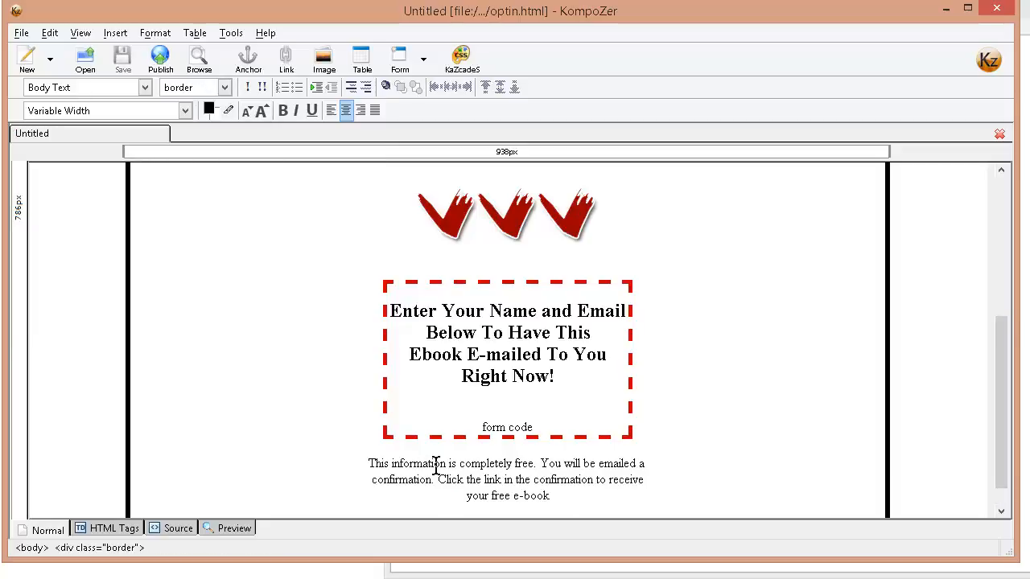
Review the whole squeeze page and check the Metabolic Cooking affiliate link in products.txt in Notepad.
{"action": "scroll", "coordinate": [727, 466], "scroll_direction": "down", "scroll_amount": 1}
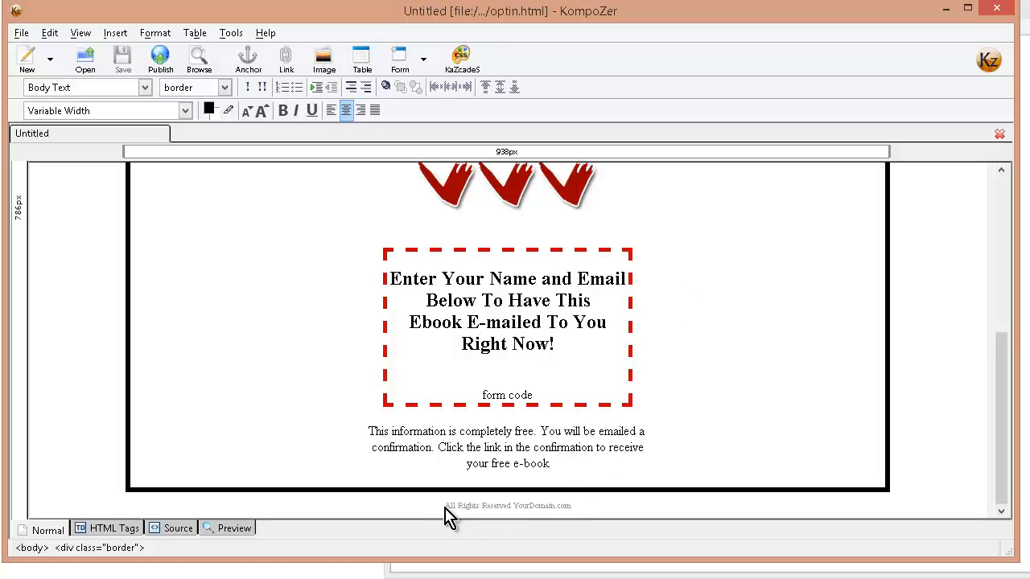
{"action": "scroll", "coordinate": [689, 430], "scroll_direction": "up", "scroll_amount": 5}
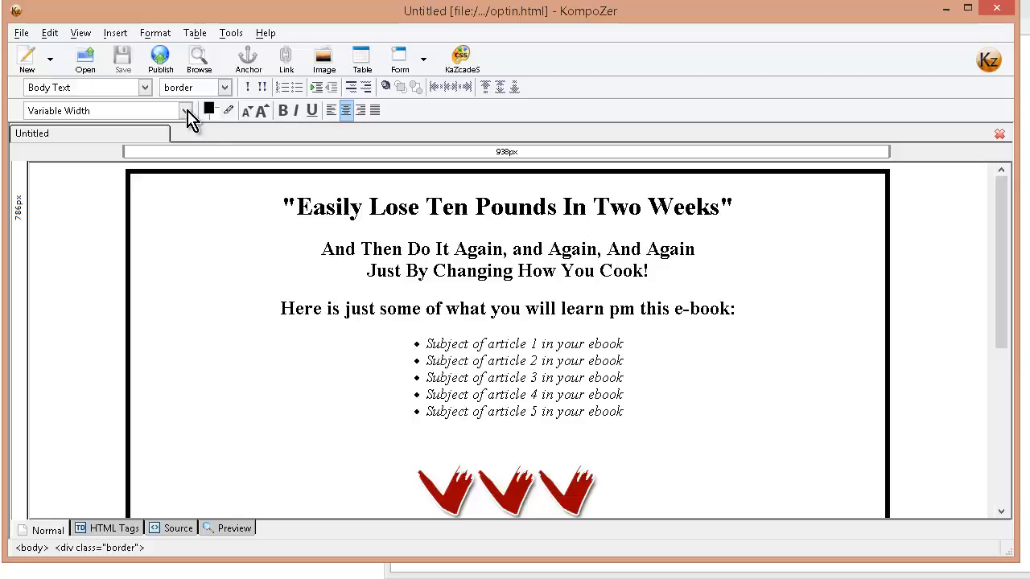
{"action": "scroll", "coordinate": [517, 340], "scroll_direction": "down", "scroll_amount": 6}
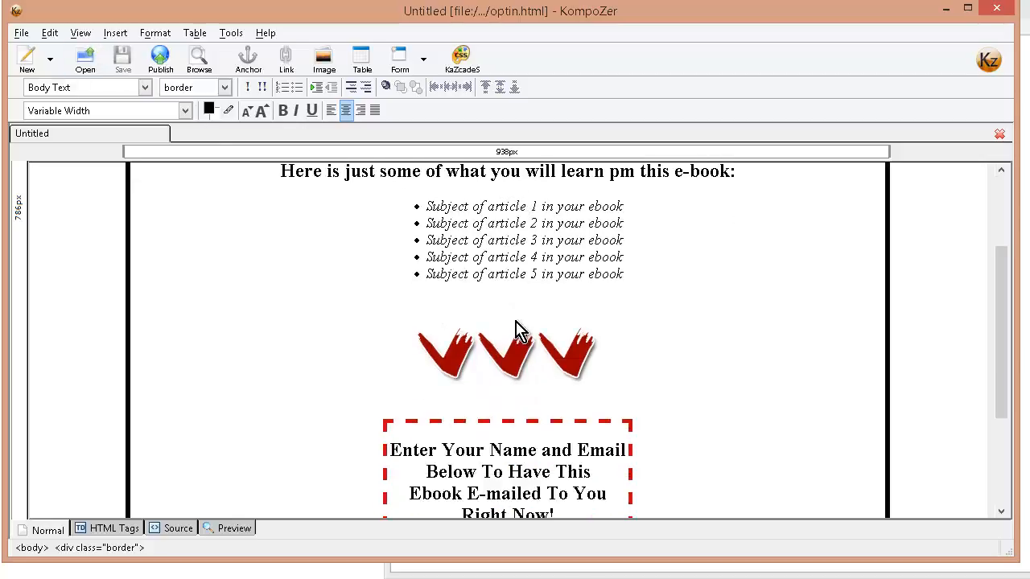
{"action": "scroll", "coordinate": [664, 378], "scroll_direction": "up", "scroll_amount": 6}
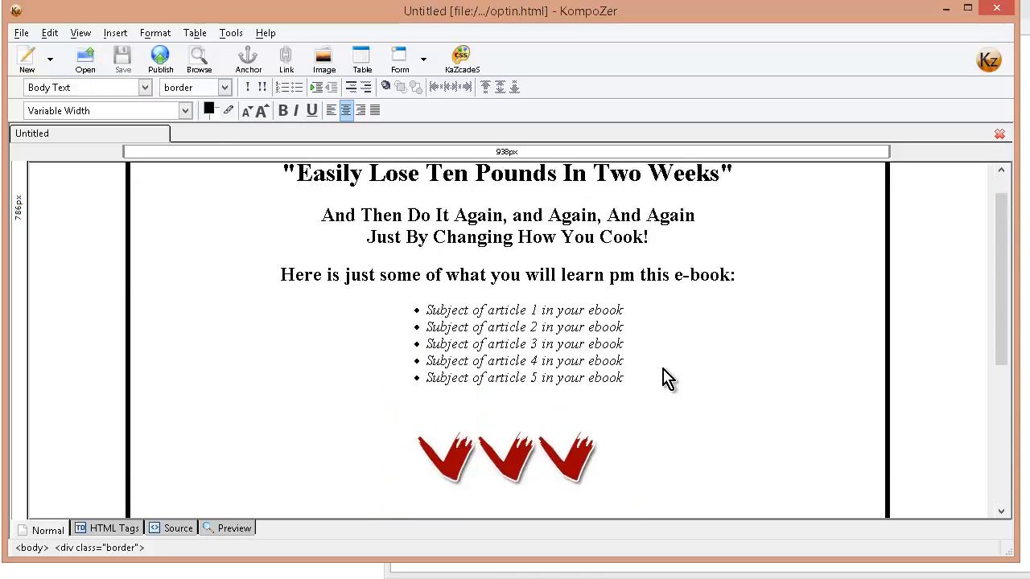
{"action": "scroll", "coordinate": [664, 378], "scroll_direction": "down", "scroll_amount": 6}
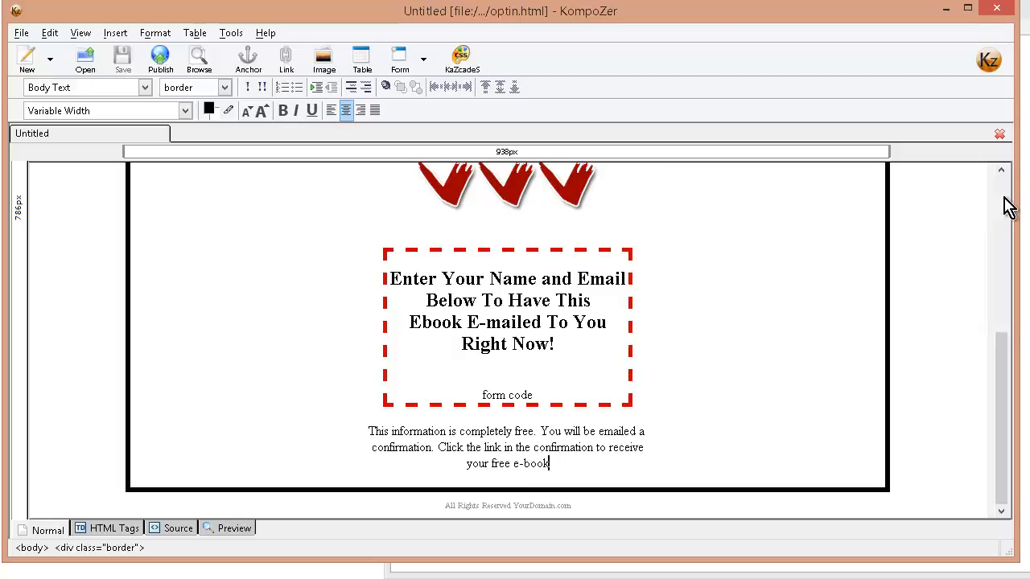
{"action": "left_click", "coordinate": [1027, 193]}
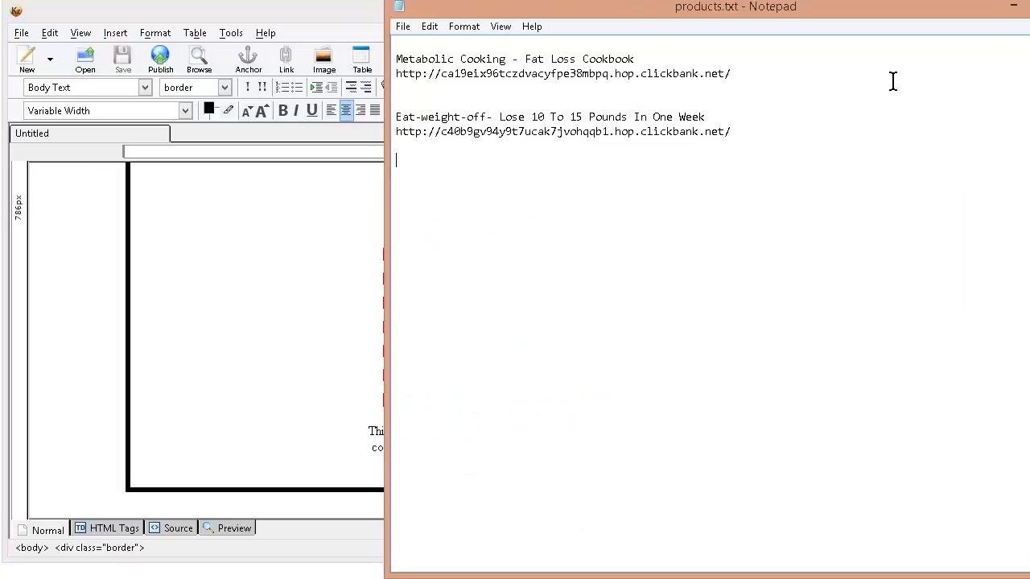
{"action": "left_click_drag", "start_coordinate": [732, 74], "coordinate": [395, 74]}
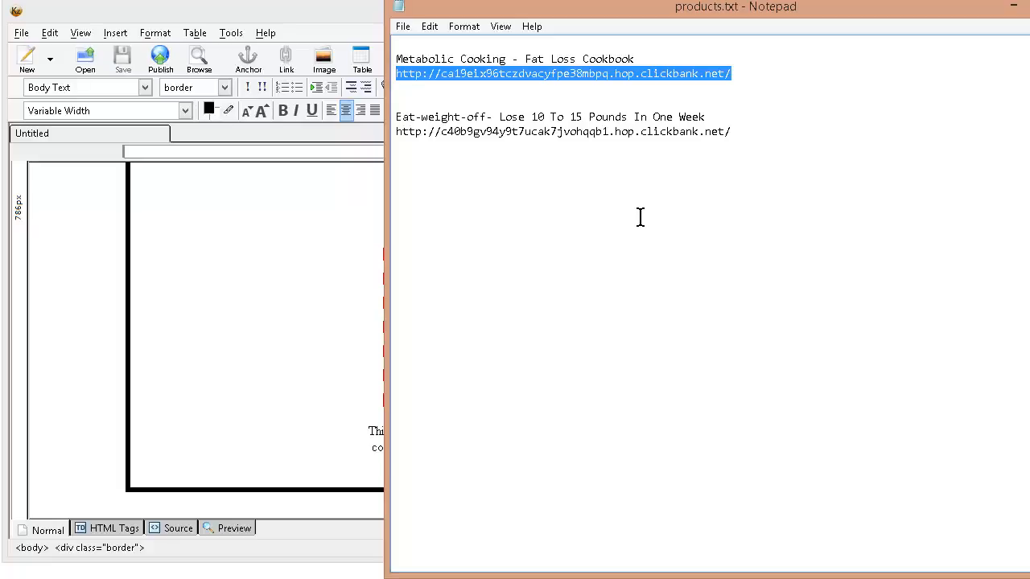
{"action": "left_click", "coordinate": [537, 174]}
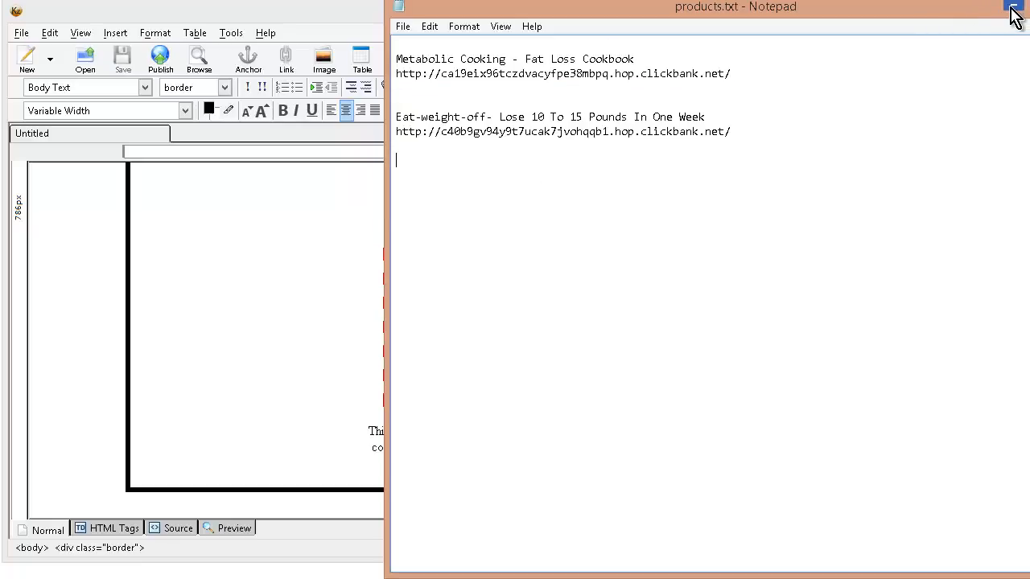
{"action": "left_click", "coordinate": [83, 266]}
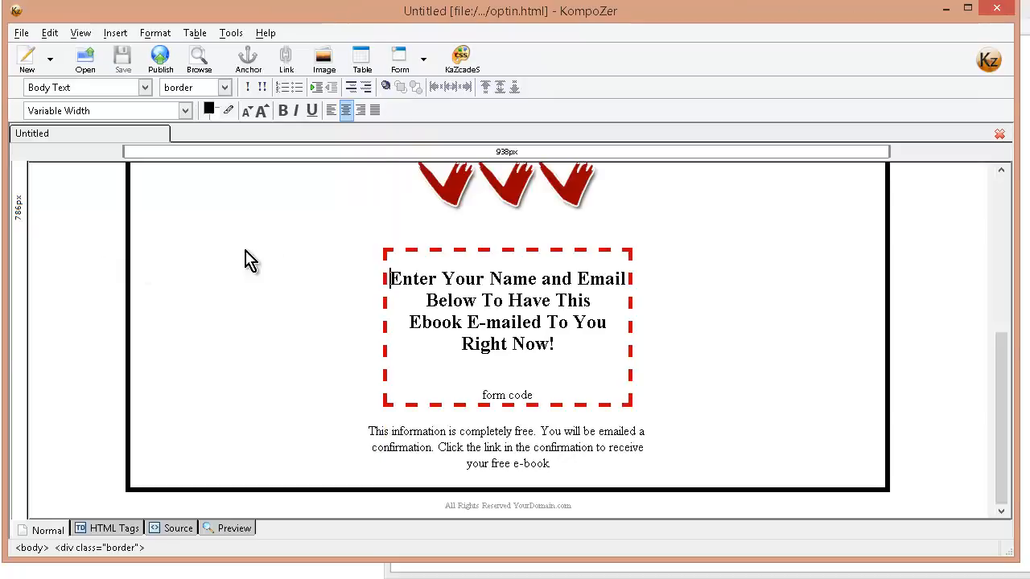
{"action": "scroll", "coordinate": [763, 293], "scroll_direction": "up", "scroll_amount": 5}
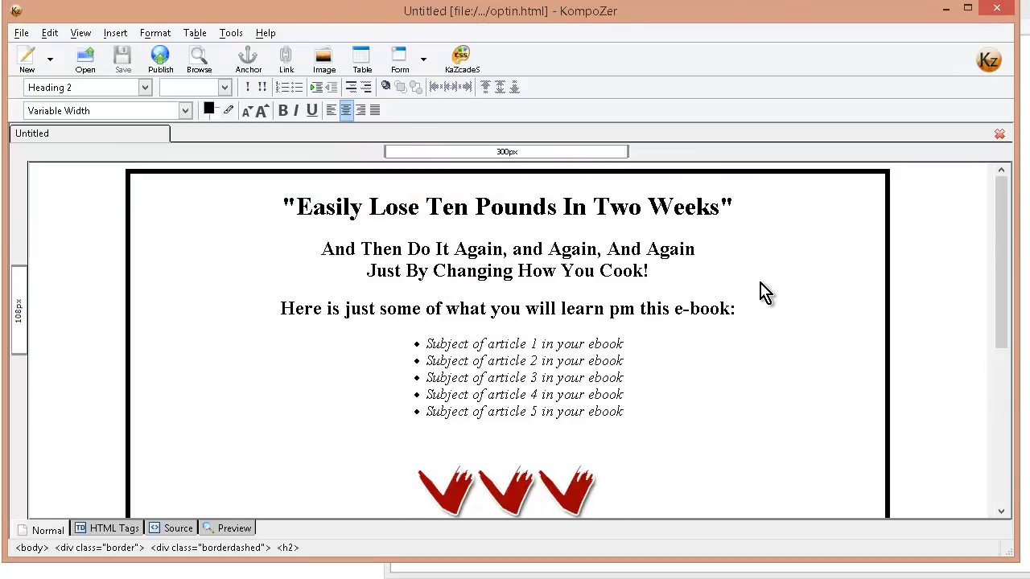
{"action": "scroll", "coordinate": [764, 293], "scroll_direction": "down", "scroll_amount": 5}
{"action": "scroll", "coordinate": [763, 287], "scroll_direction": "up", "scroll_amount": 5}
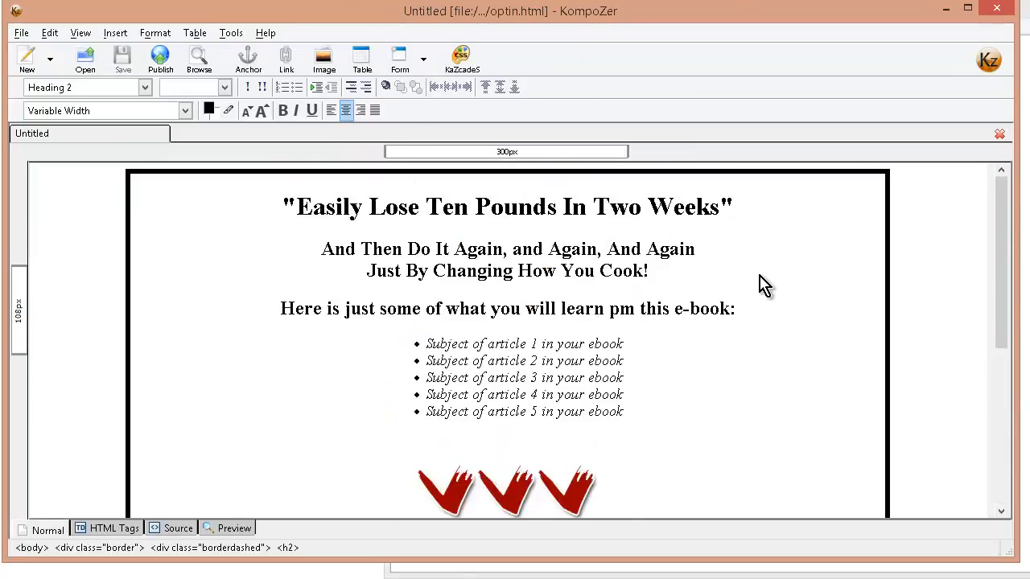